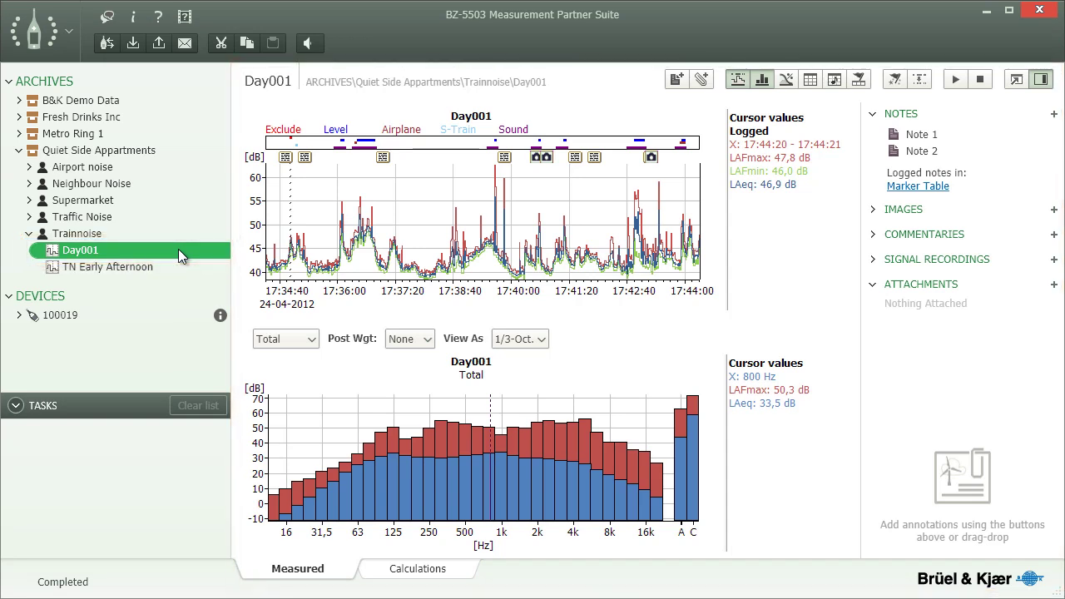
# - Create the archive 'New Gymnasium', then toggle Bird Protection Area's Connected box on and off
pyautogui.click(69, 81)
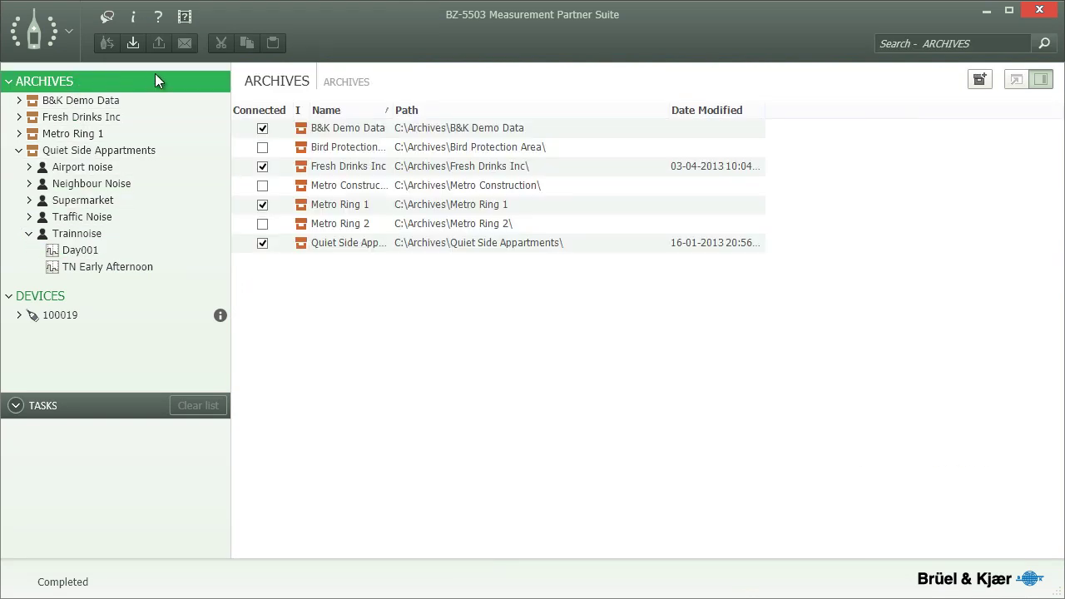
pyautogui.click(977, 81)
pyautogui.write('New Gymnasi')
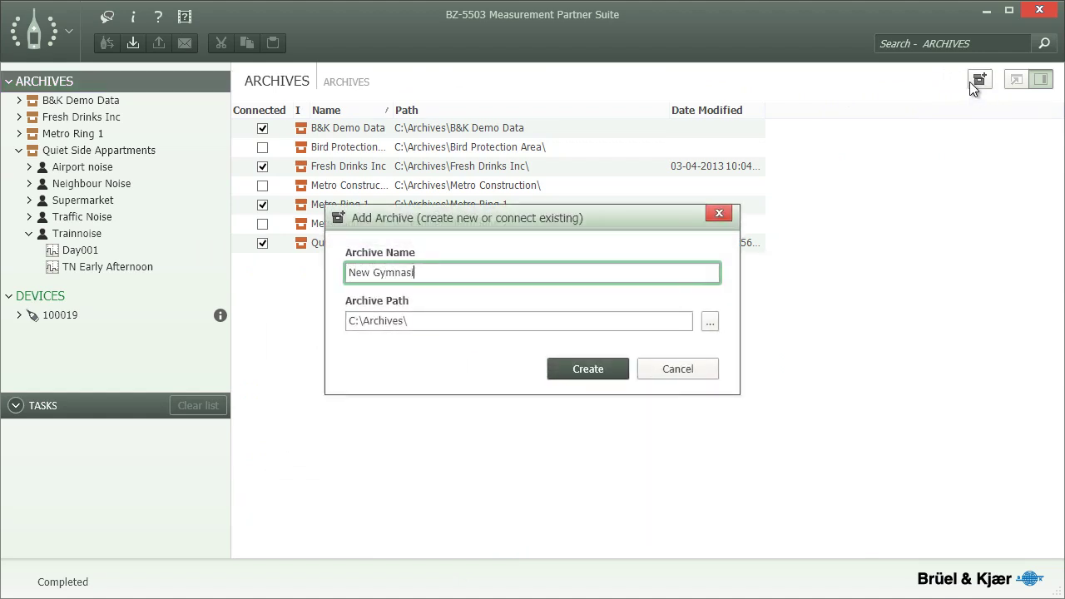
pyautogui.write('um')
pyautogui.press('Return')
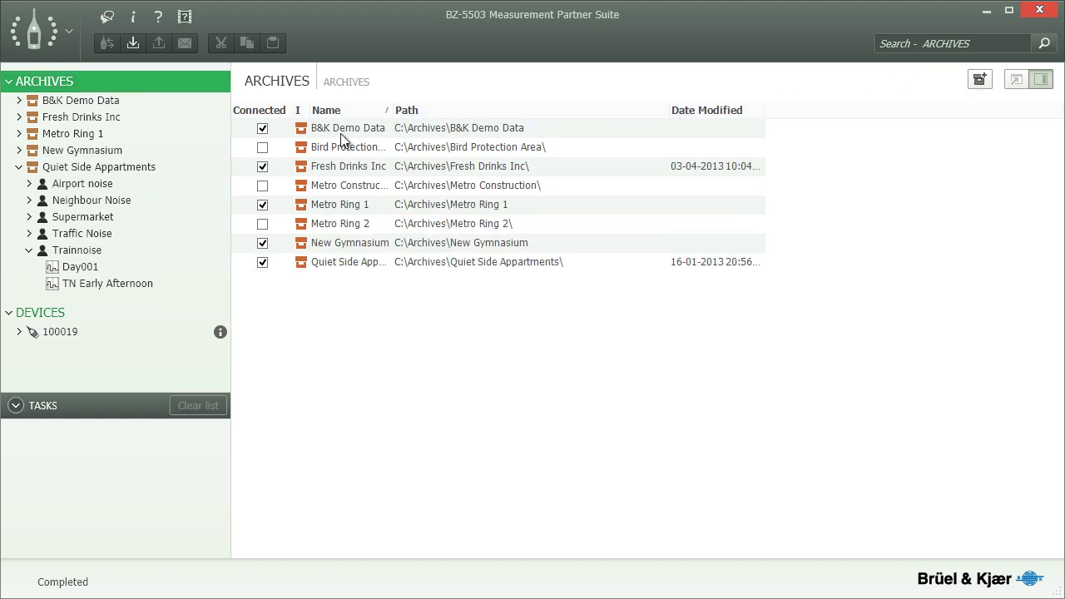
pyautogui.click(262, 147)
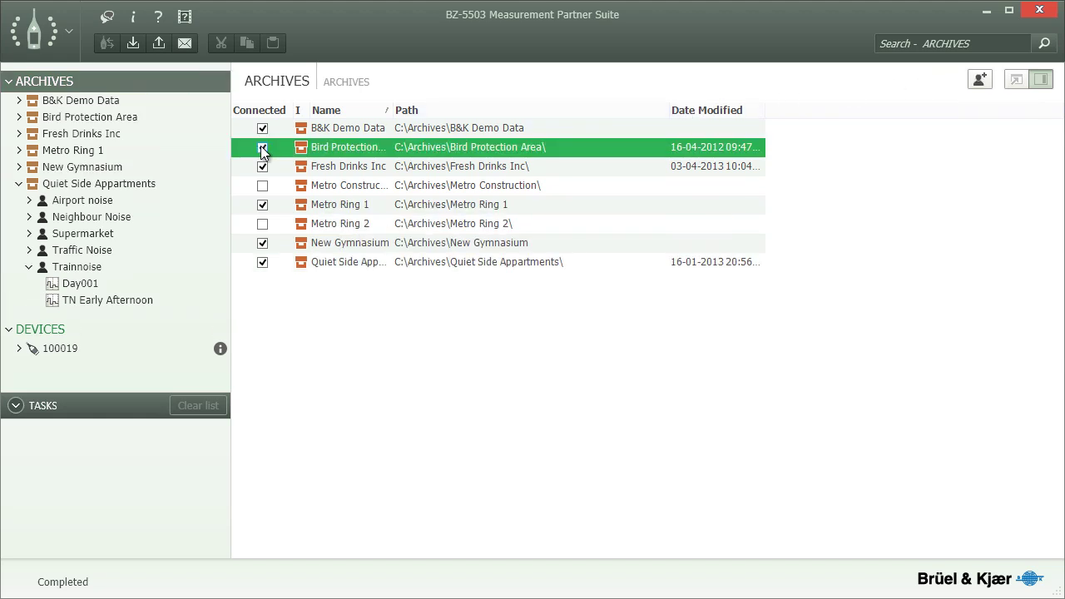
pyautogui.click(263, 148)
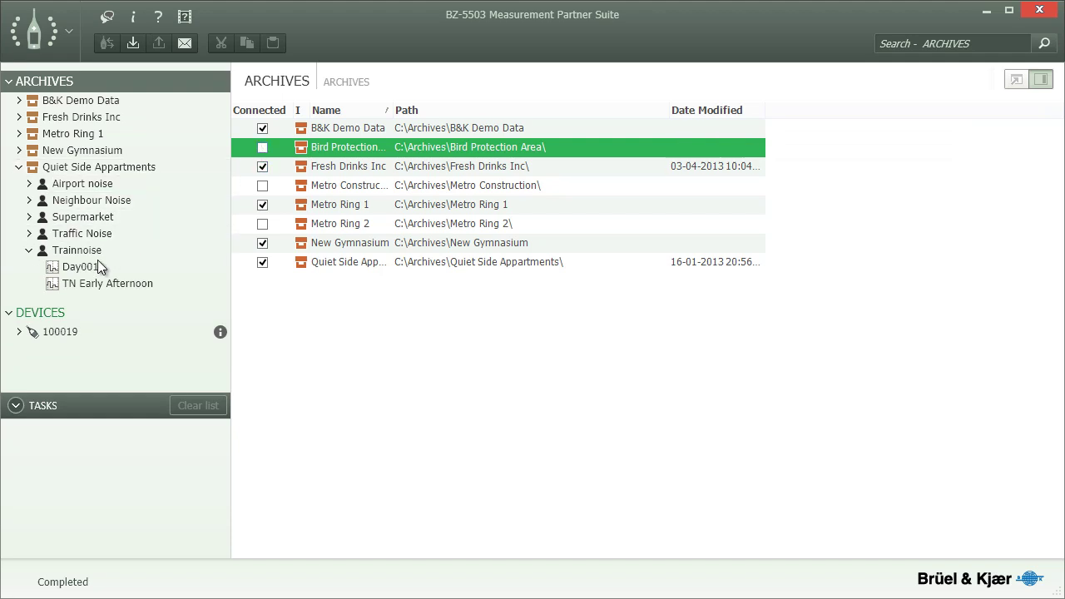
# - Add the remote device 'Metro Construction Site' with IP address 94.144.49.114
pyautogui.click(52, 313)
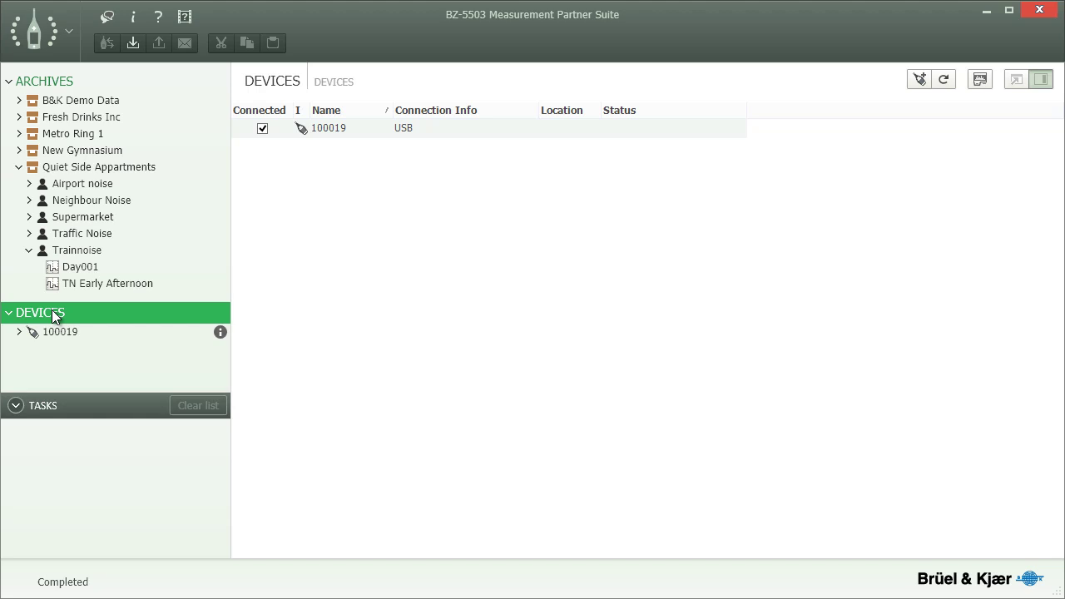
pyautogui.click(924, 75)
pyautogui.click(906, 574)
pyautogui.write('Metro Construction Site')
pyautogui.press('Tab')
pyautogui.write('94.144.49.114')
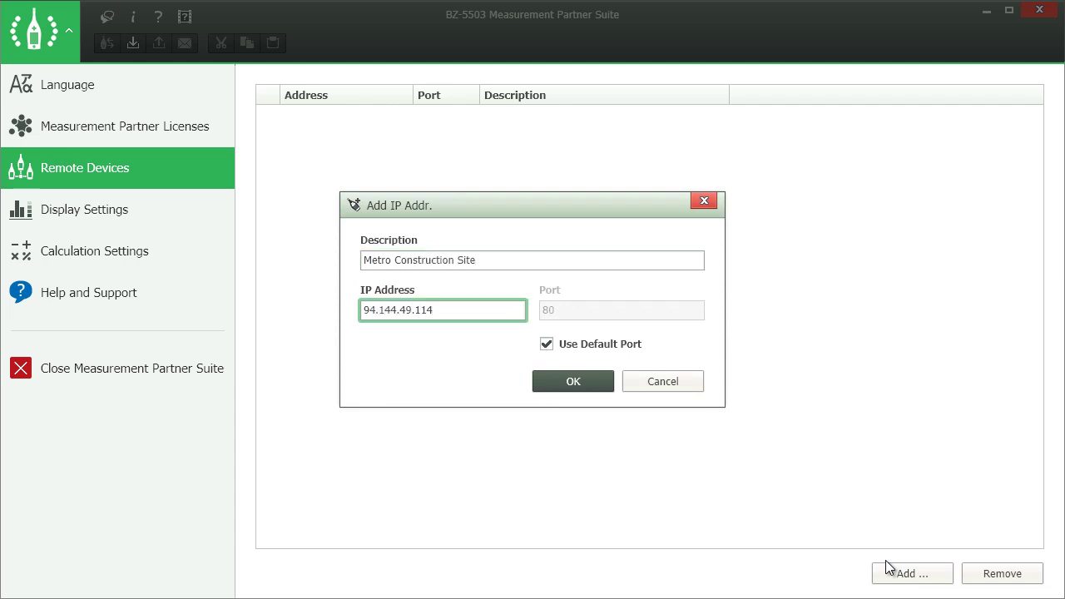
pyautogui.click(580, 381)
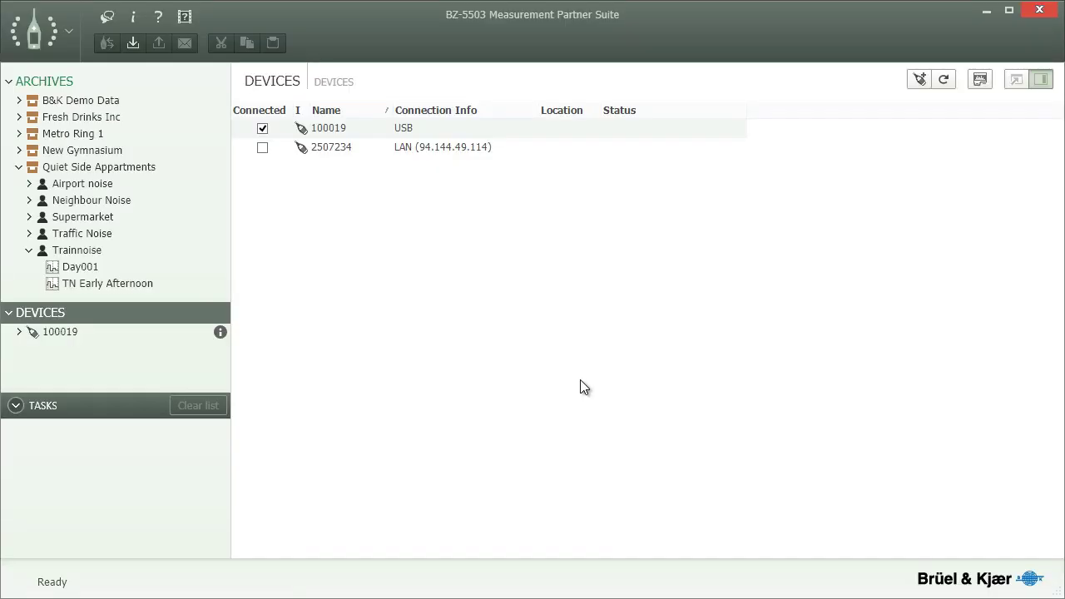
# - Expand Metro Ring 1, Station 1 West and device 100019, then list the 2270's SD-Card B files
pyautogui.click(84, 135)
pyautogui.click(18, 133)
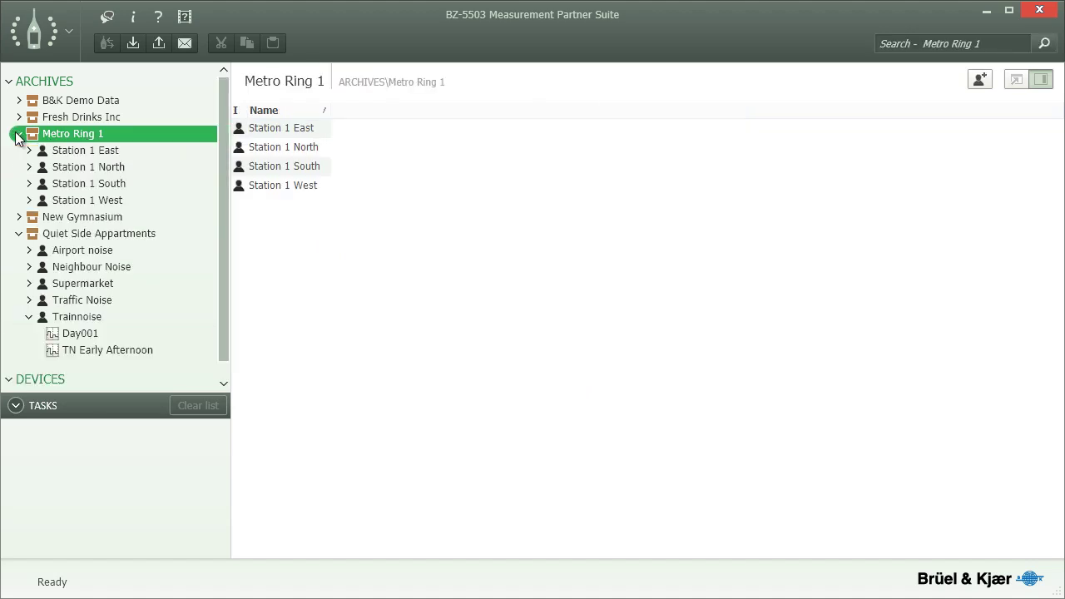
pyautogui.click(28, 200)
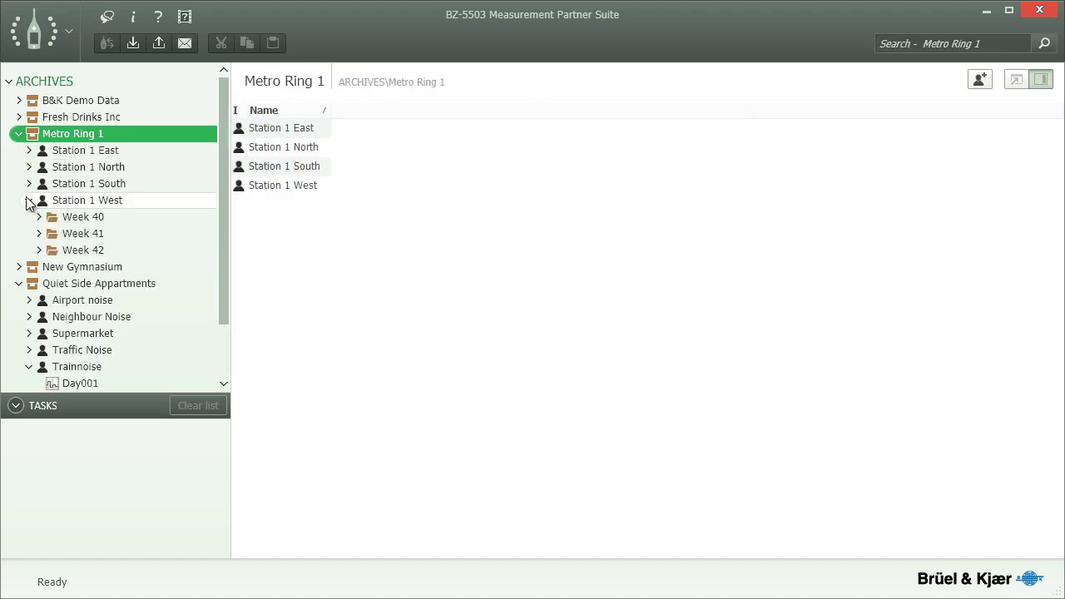
pyautogui.scroll(-2, 31, 202)
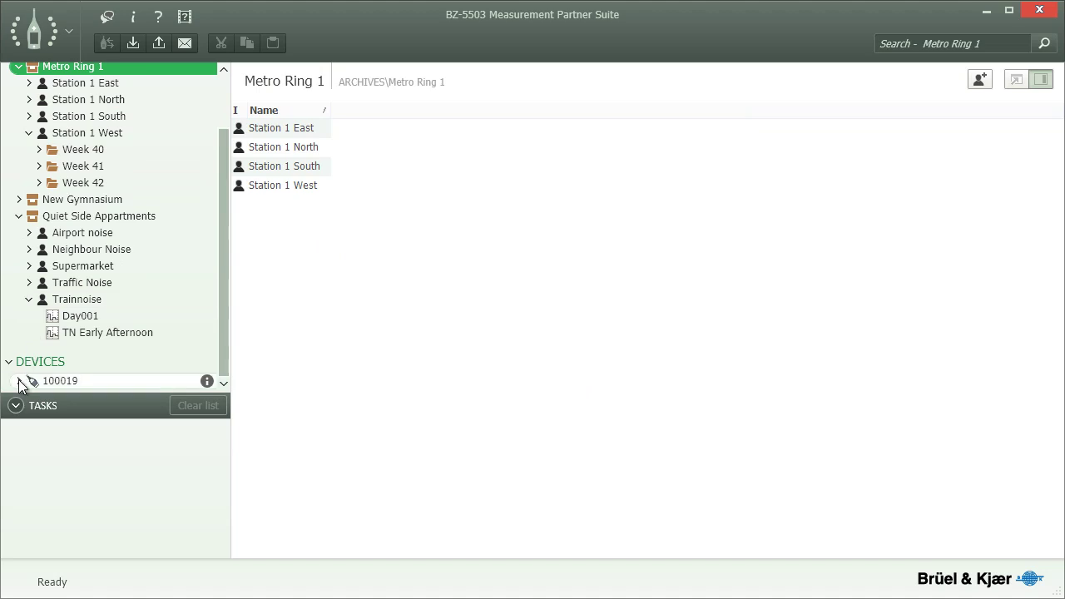
pyautogui.click(19, 381)
pyautogui.click(43, 334)
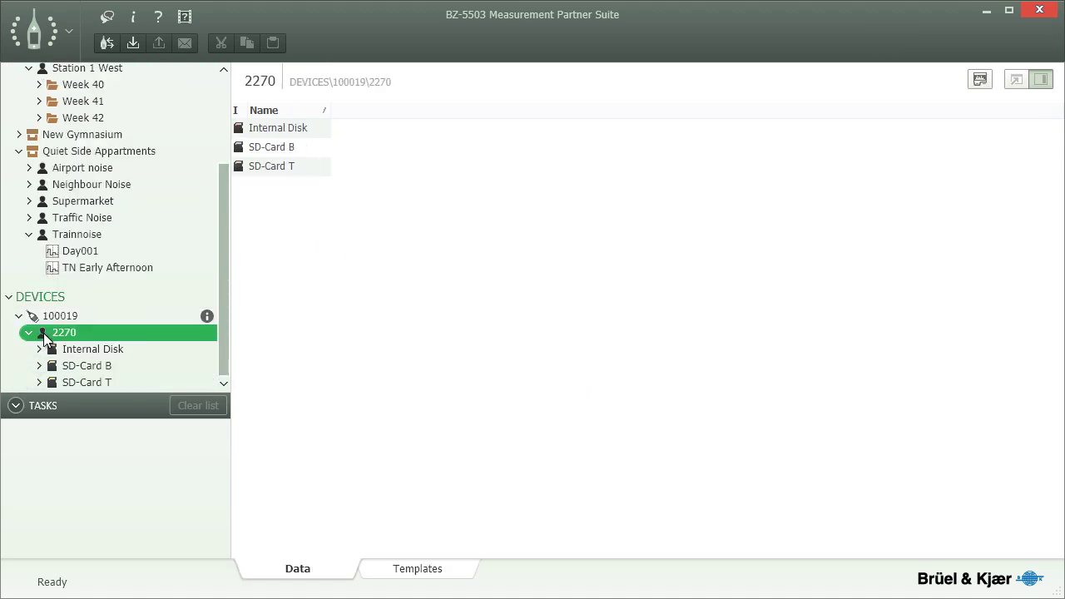
pyautogui.click(79, 371)
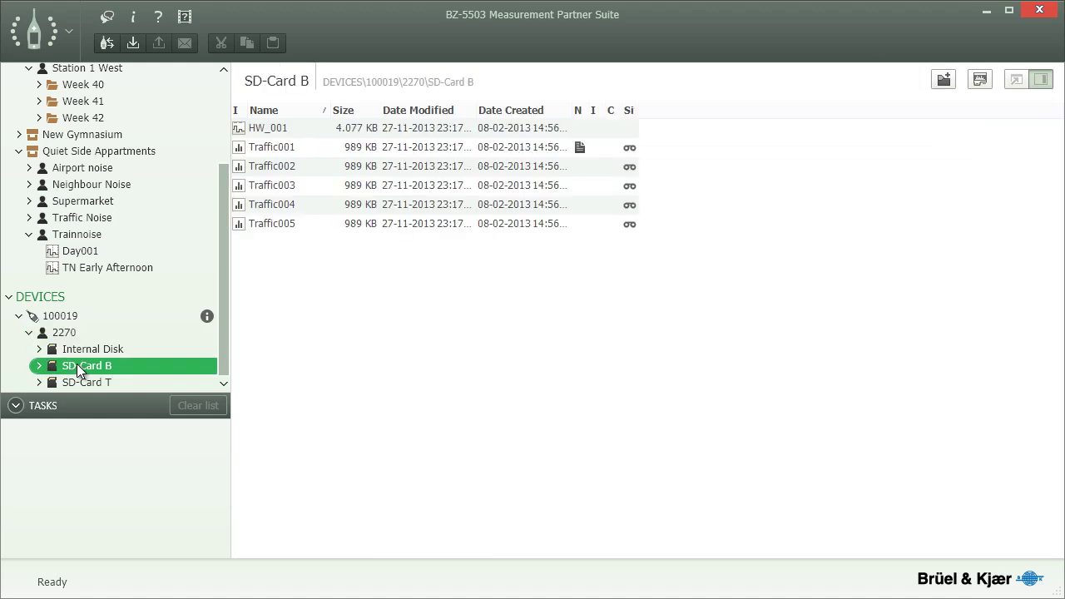
# - Select HW_001 through Traffic005 and drag all six onto Station 1 West's Week 42 folder
pyautogui.click(270, 133)
pyautogui.keyDown('shift'); pyautogui.click(283, 225); pyautogui.keyUp('shift')
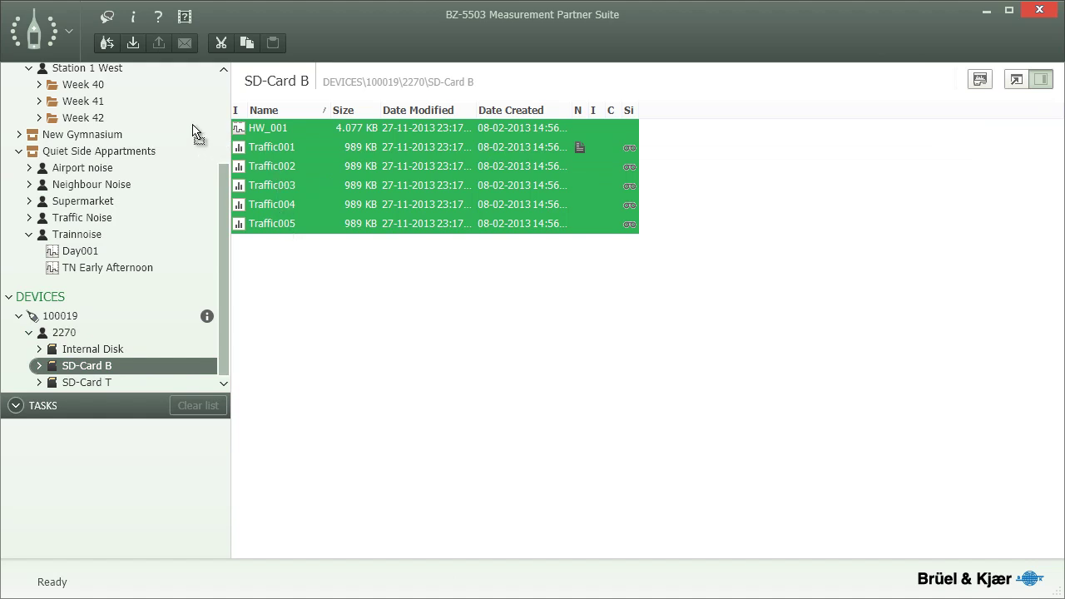
pyautogui.moveTo(93, 122); pyautogui.dragTo(93, 121)
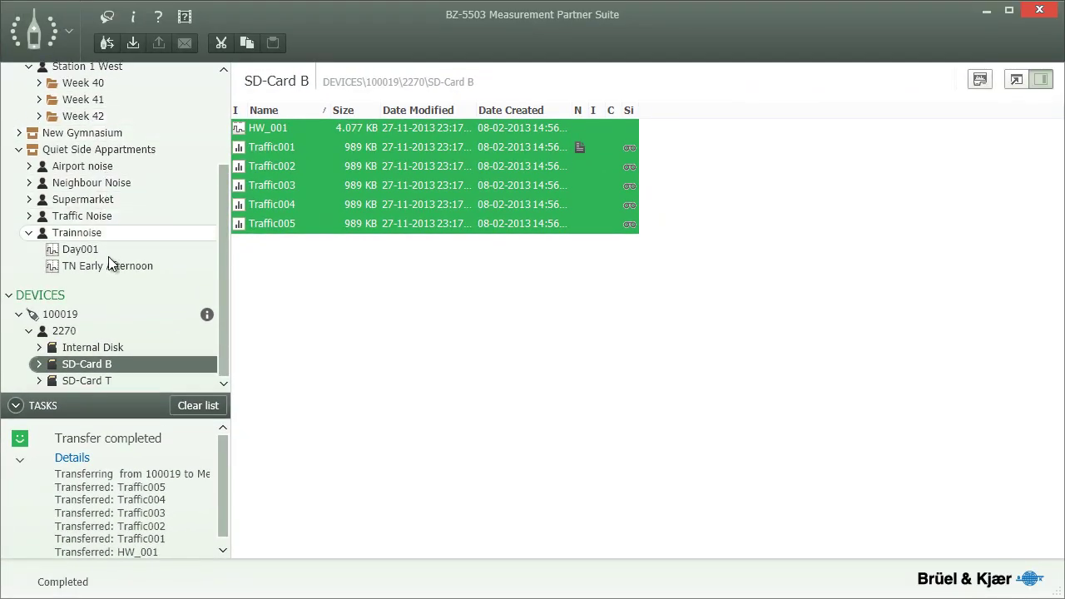
# - In TN Early Afternoon's Event table, select the 13:59:50 event and open its General Conditions note
pyautogui.click(107, 266)
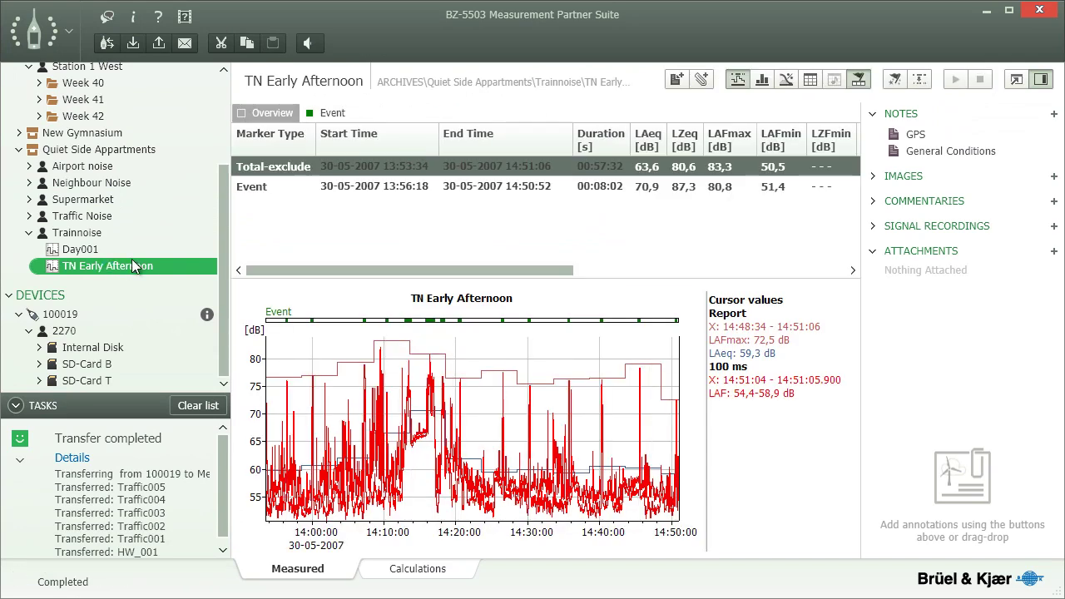
pyautogui.click(332, 113)
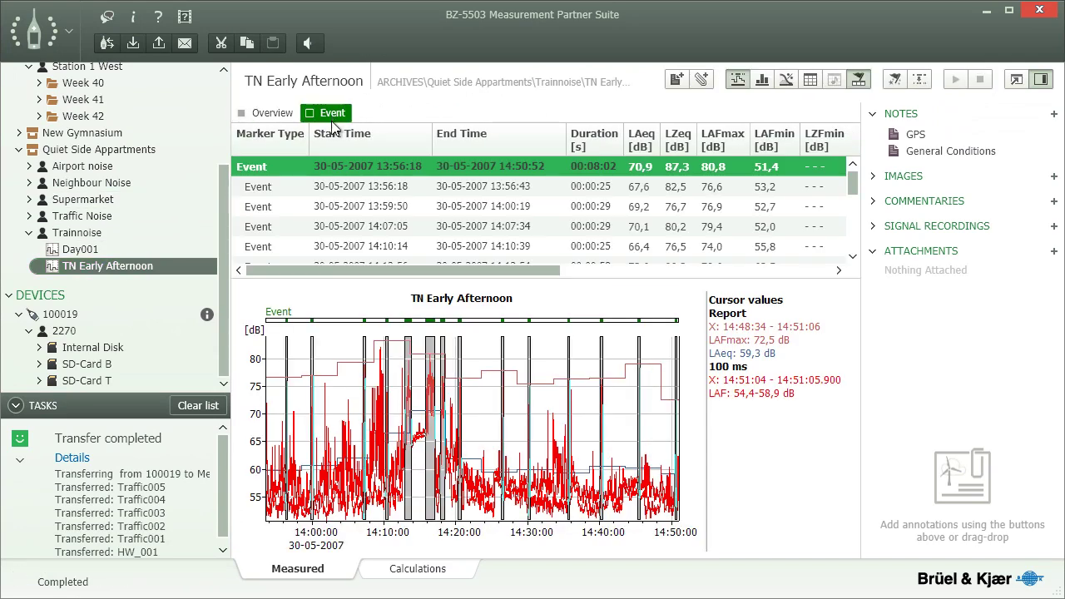
pyautogui.click(333, 207)
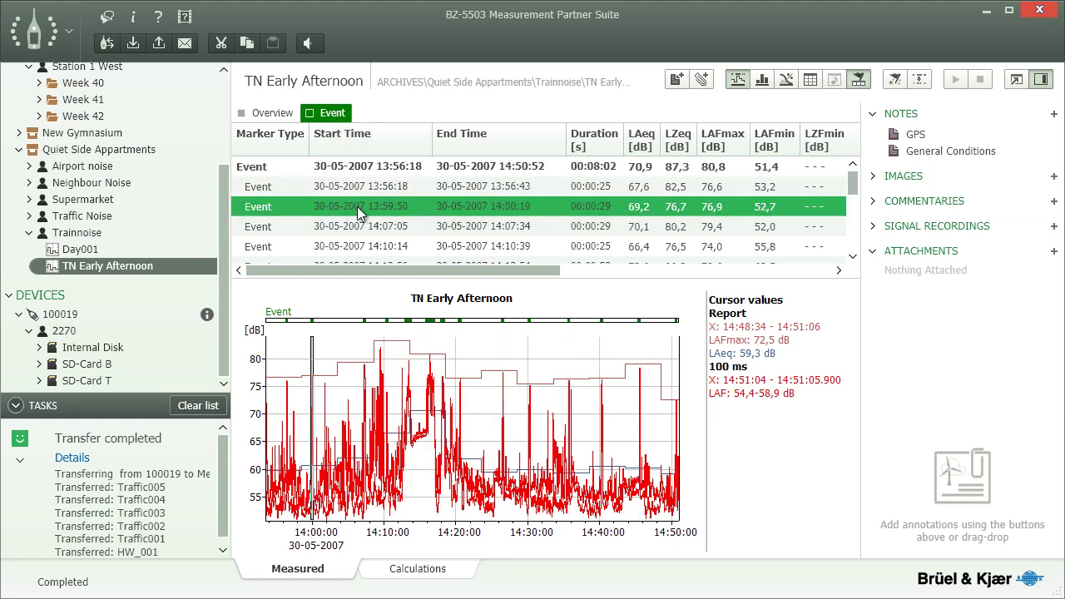
pyautogui.doubleClick(928, 152)
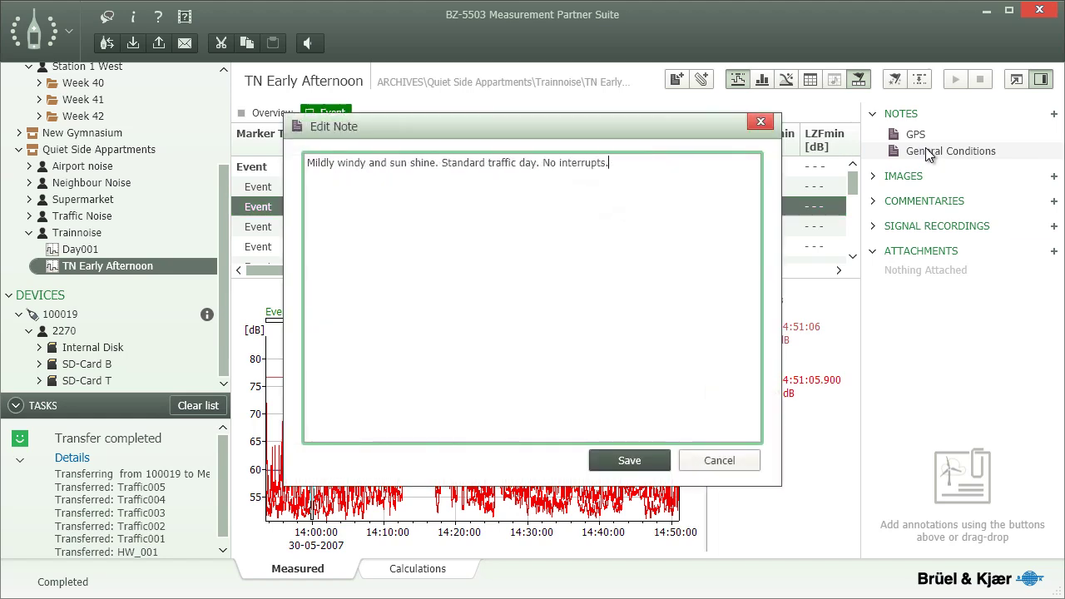
# - Save the General Conditions note and paste it into the project folder as a text file
pyautogui.click(642, 458)
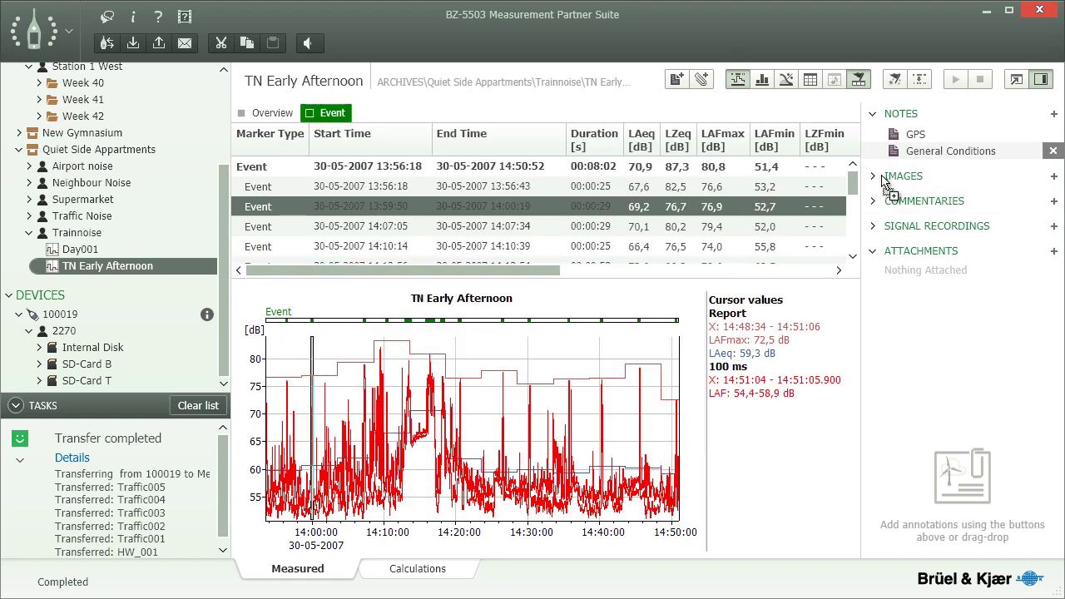
pyautogui.hotkey('alt', 'Tab')
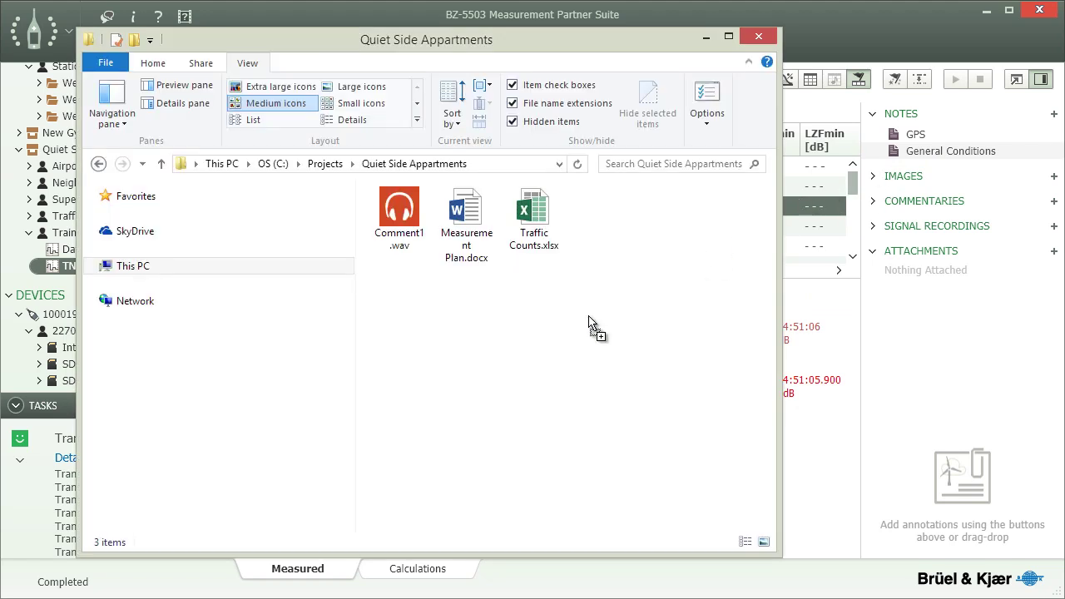
pyautogui.hotkey('ctrl', 'v')
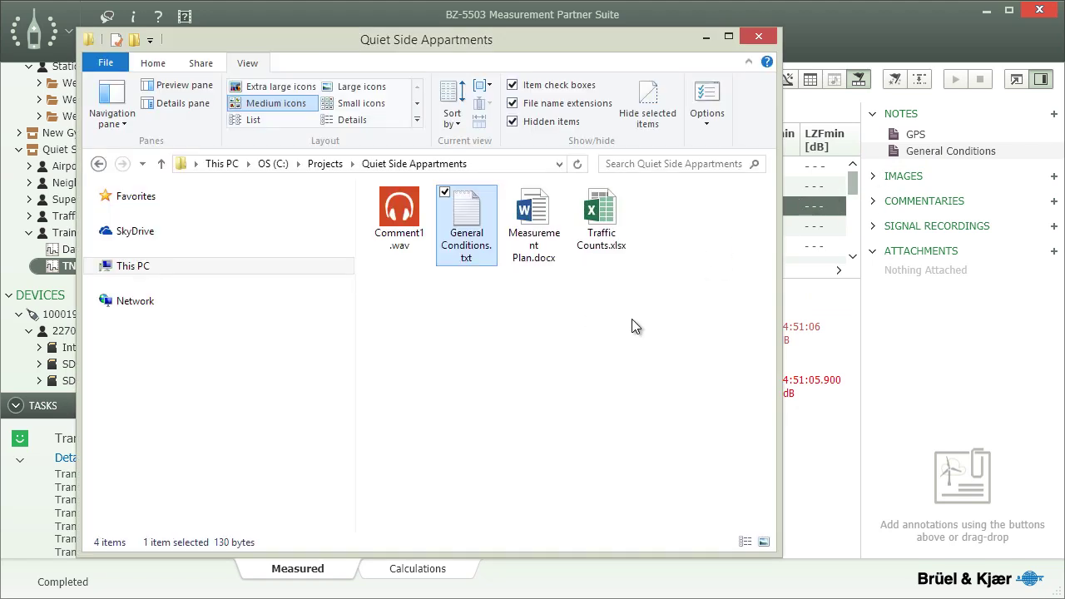
# - Attach the spreadsheet Traffic Counts.xlsx to the TN Early Afternoon measurement
pyautogui.click(894, 320)
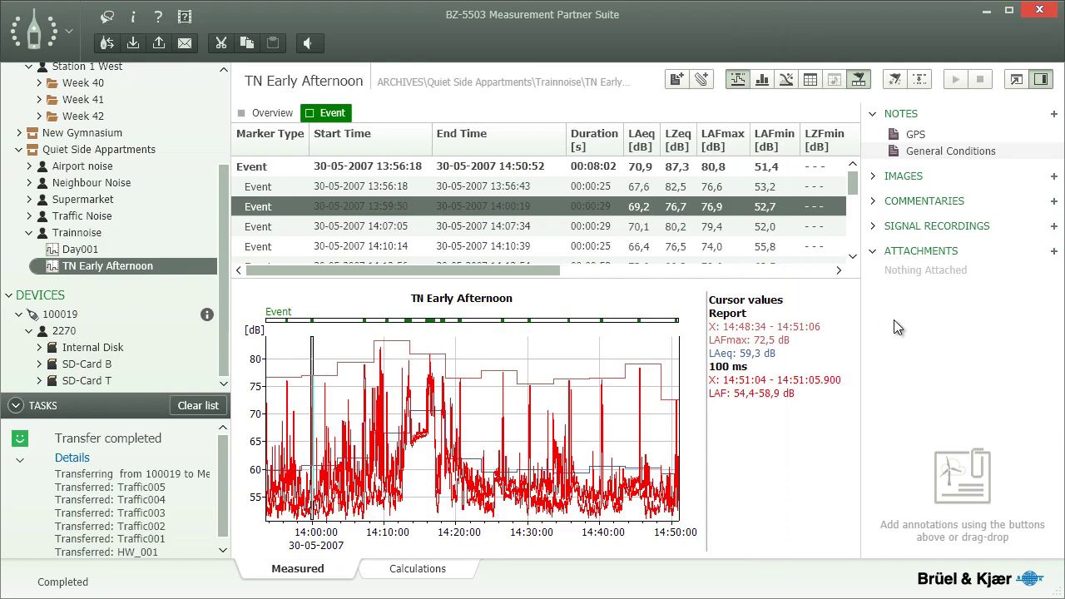
pyautogui.click(1053, 250)
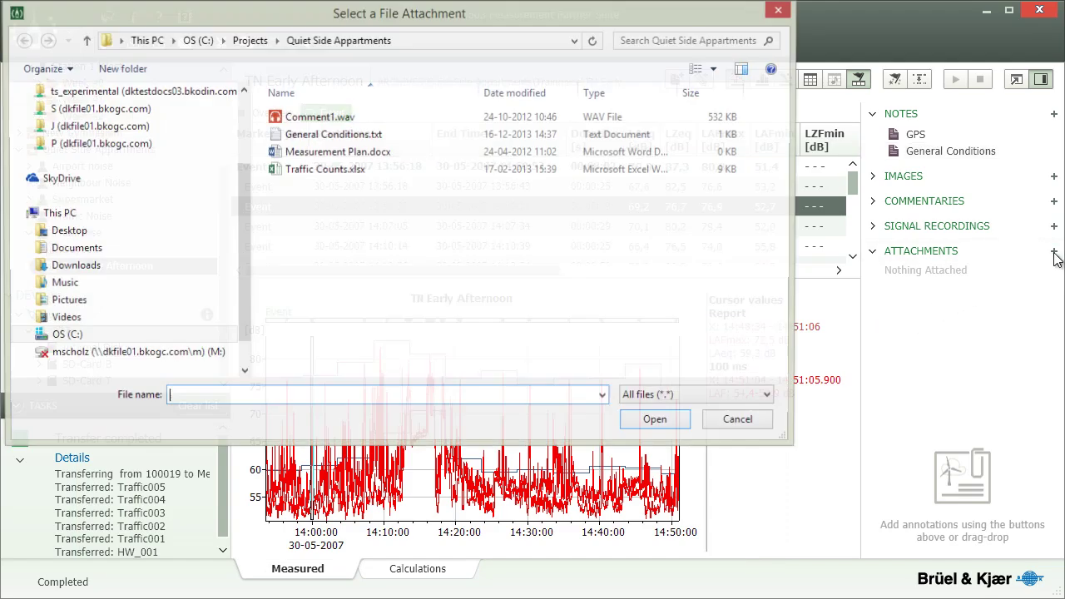
pyautogui.click(347, 170)
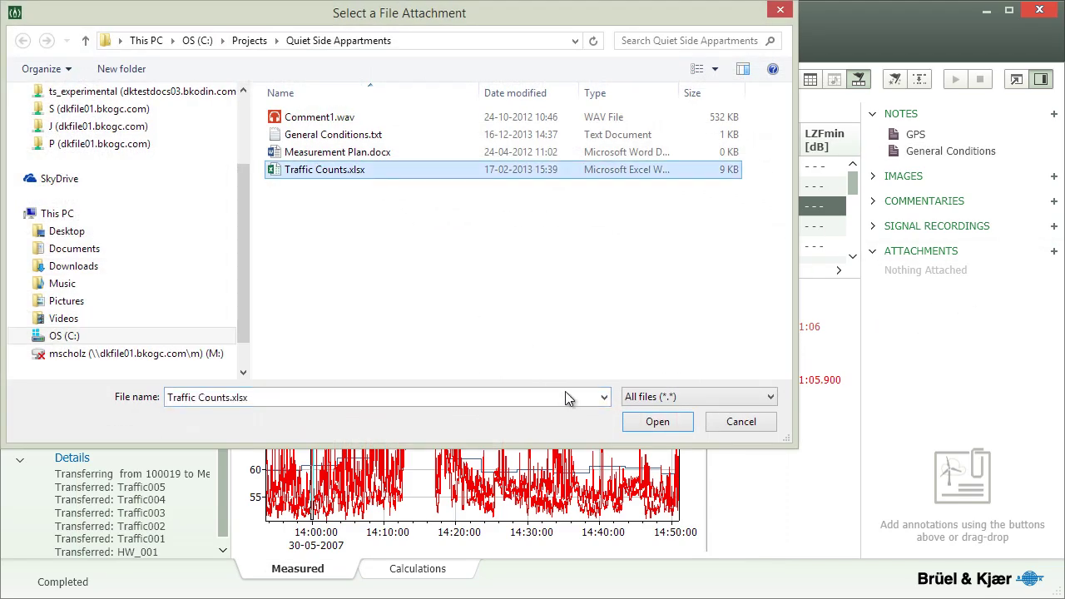
pyautogui.click(656, 422)
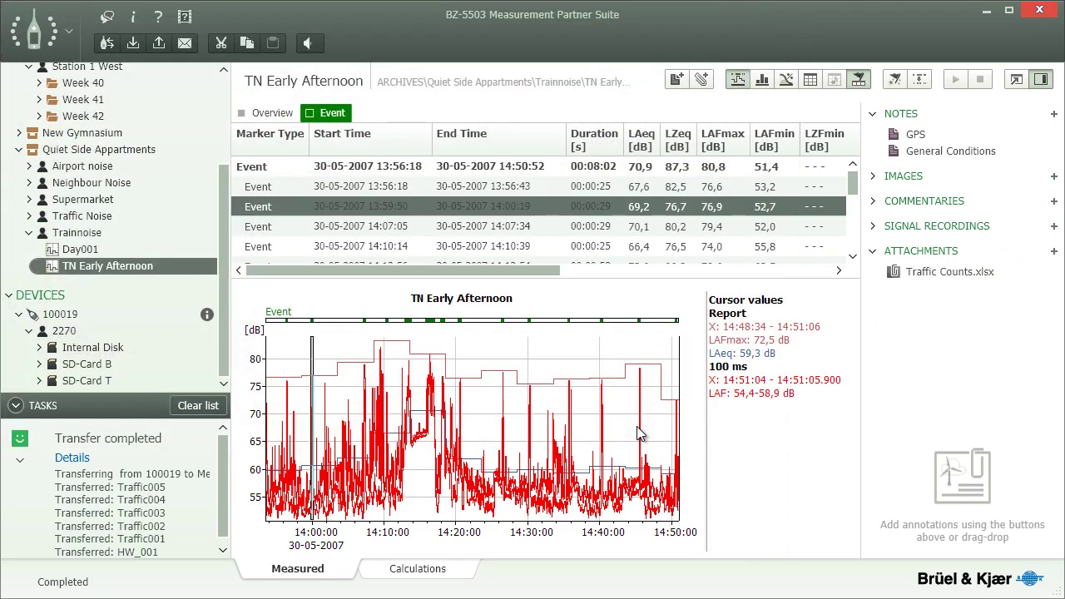